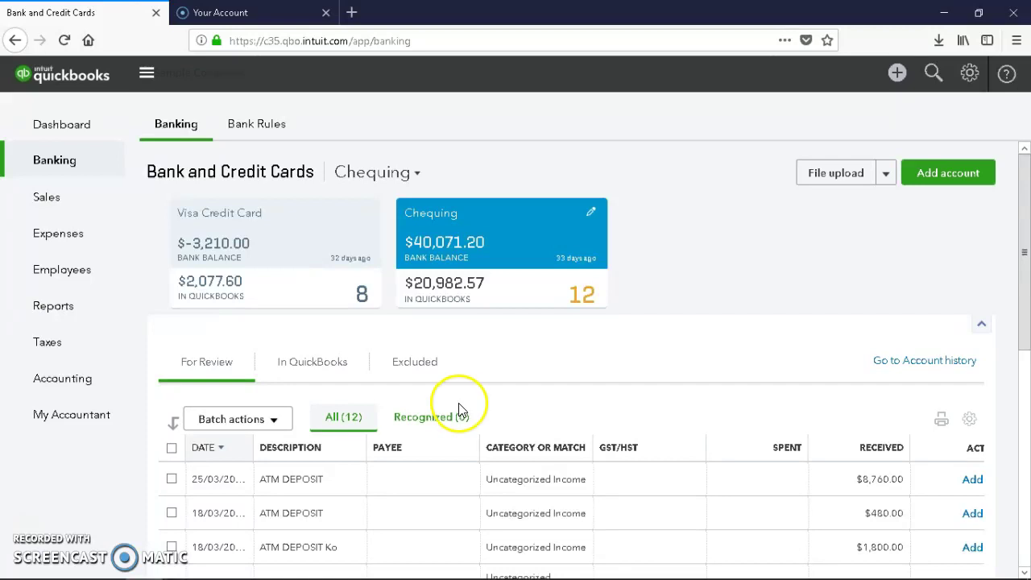
# Expand the $10.00 Email Service transaction in the Chequing review list and highlight its bank detail.
pyautogui.scroll(-5, 453, 412)
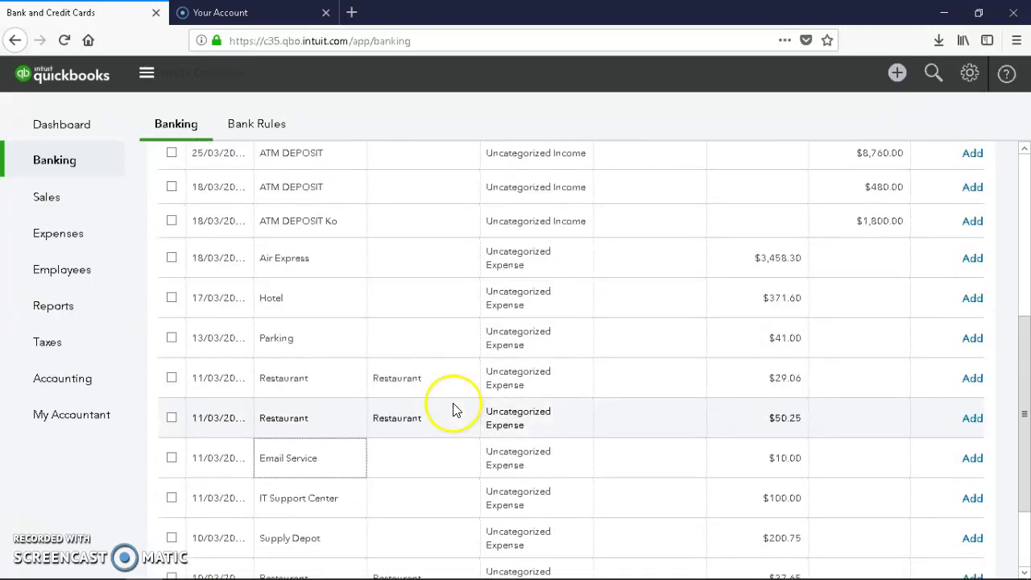
pyautogui.scroll(-2, 454, 410)
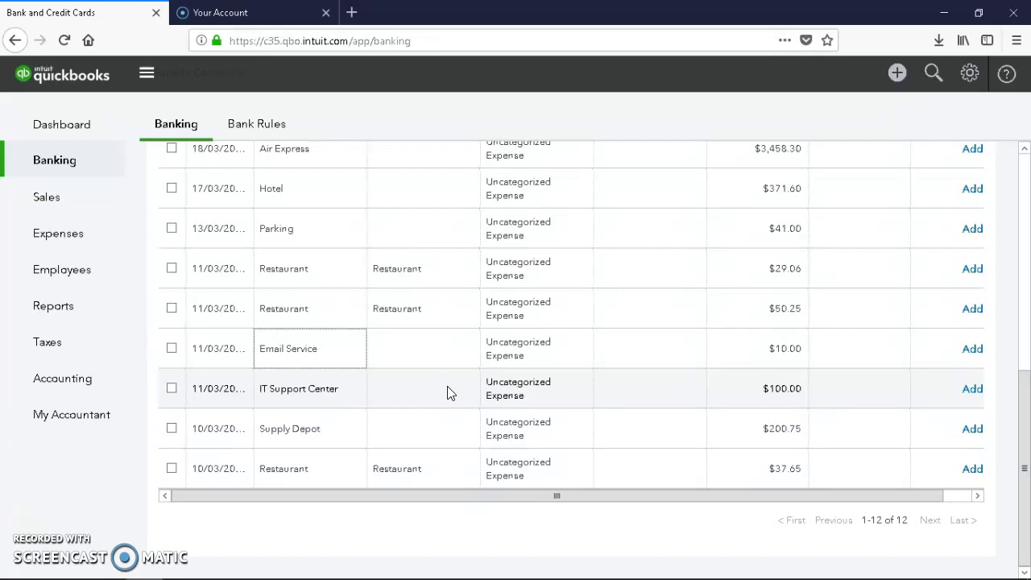
pyautogui.click(449, 395)
pyautogui.click(460, 410)
pyautogui.click(330, 361)
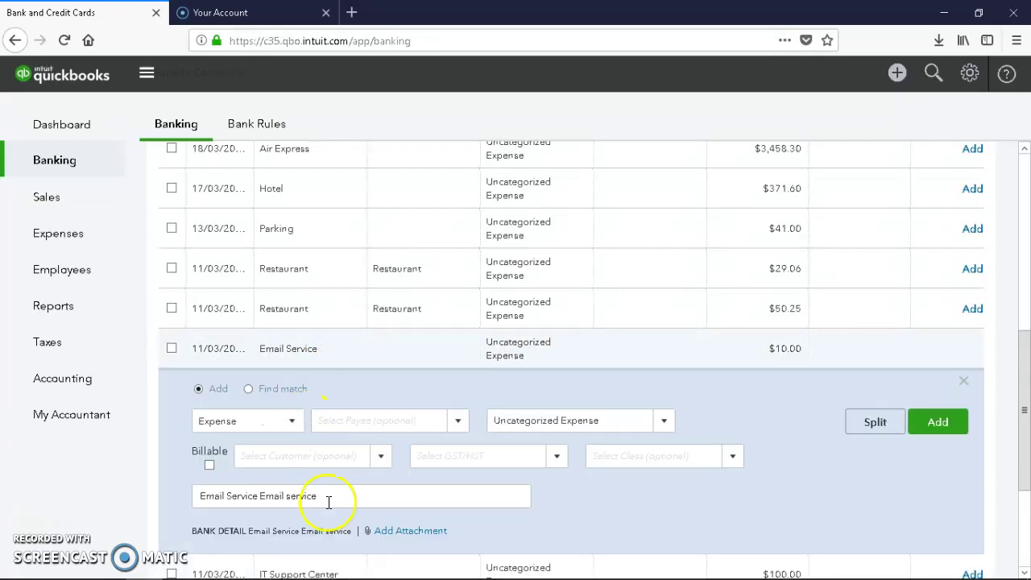
pyautogui.moveTo(316, 533); pyautogui.dragTo(255, 531)
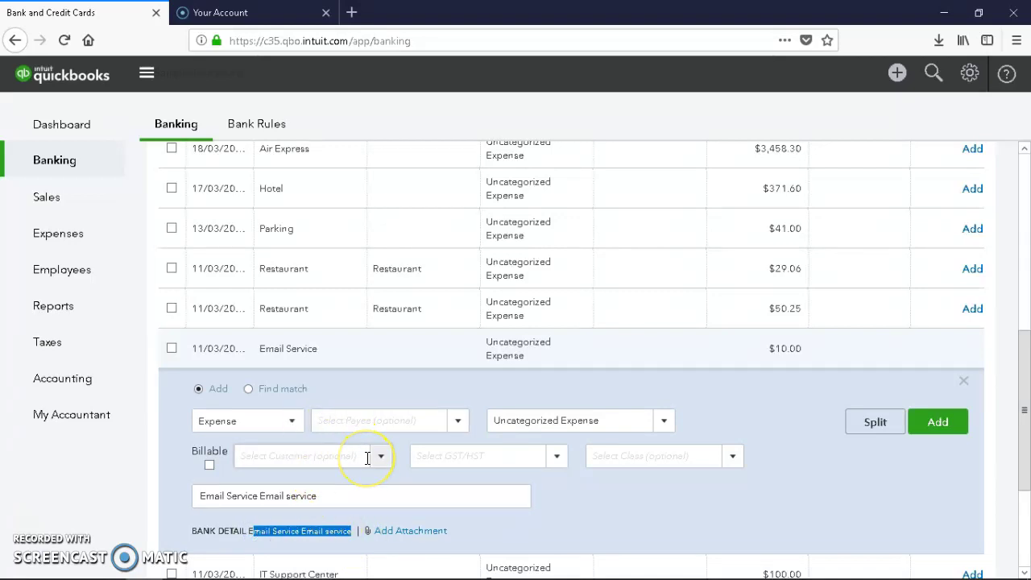
# Widen the date column of the Chequing review list so the full transaction dates fit.
pyautogui.scroll(6, 361, 253)
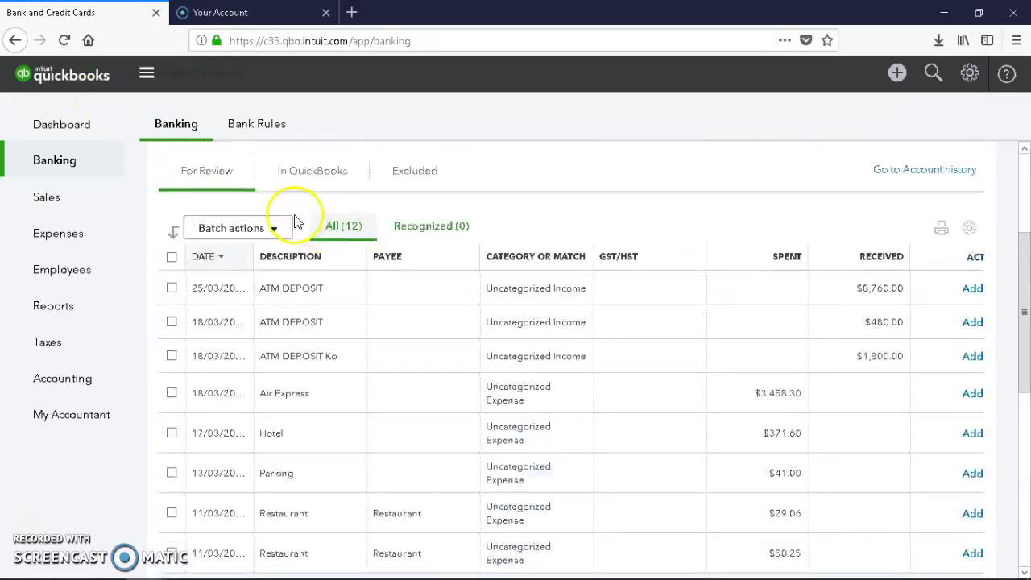
pyautogui.moveTo(251, 339); pyautogui.dragTo(274, 339)
pyautogui.scroll(-6, 274, 340)
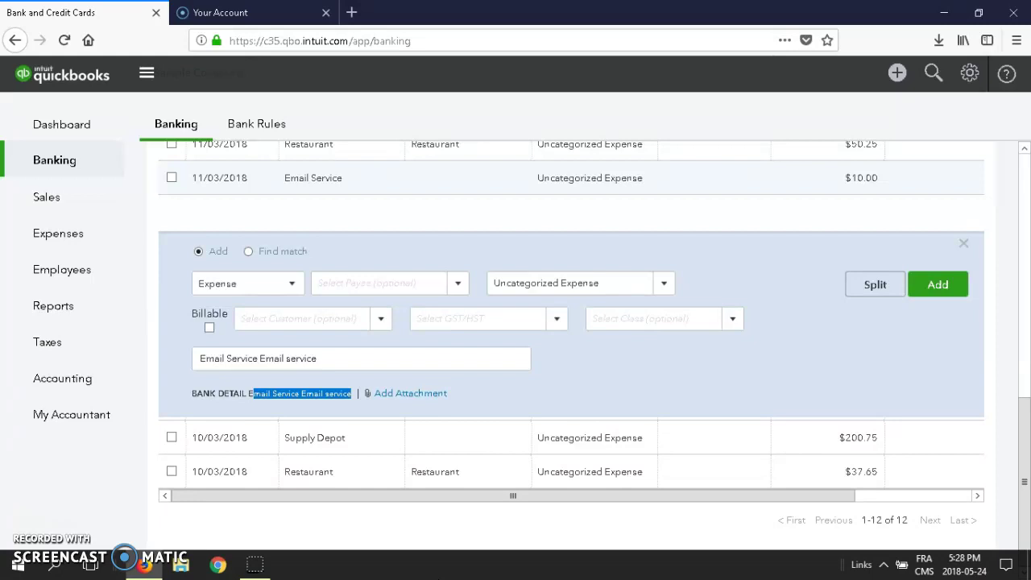
# Open the expense transactions and look through the recorded entries of the last 365 days.
pyautogui.click(56, 232)
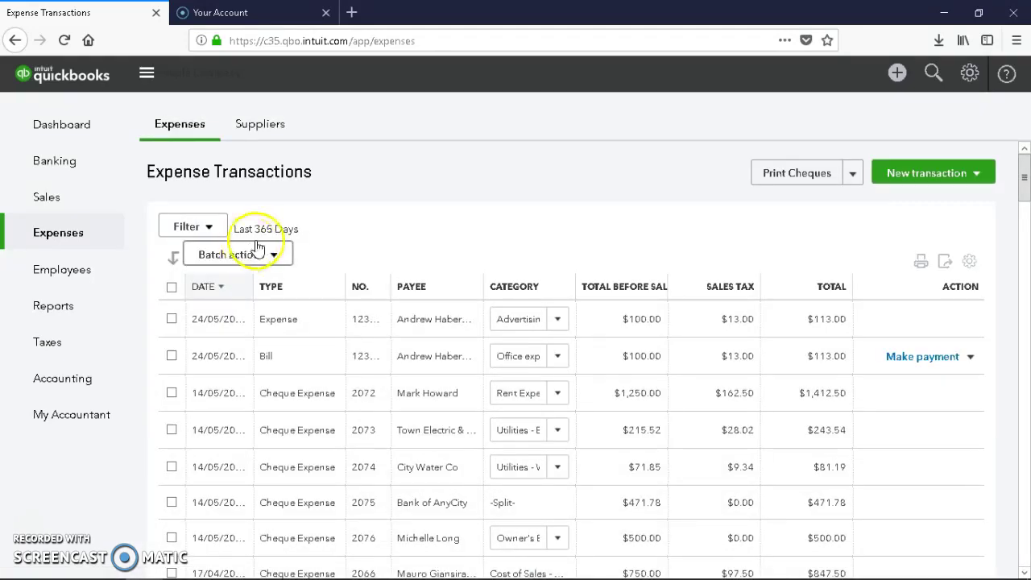
pyautogui.scroll(-5, 414, 233)
pyautogui.scroll(-10, 418, 242)
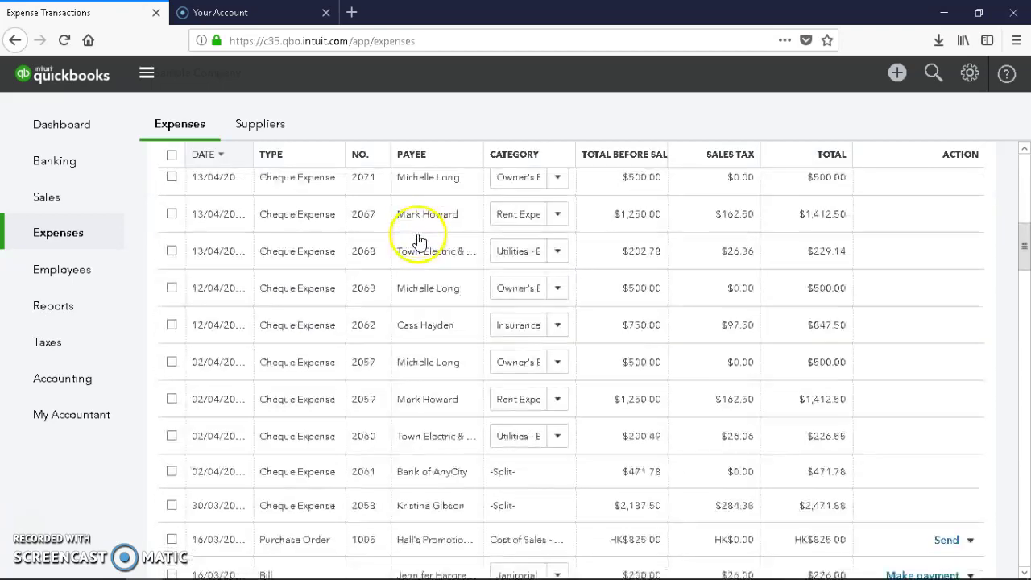
pyautogui.scroll(-6, 377, 240)
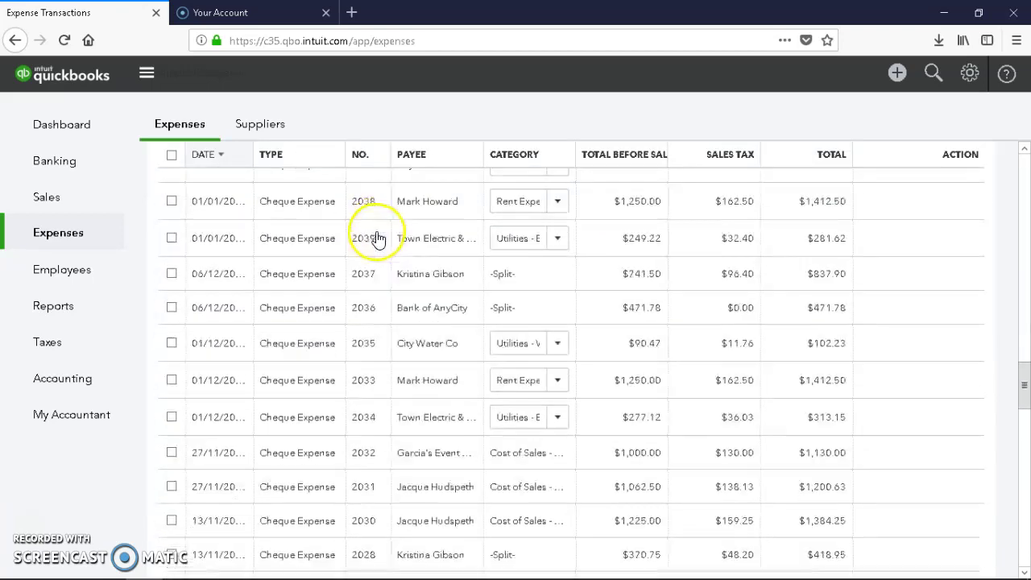
pyautogui.moveTo(1024, 407); pyautogui.dragTo(1016, 171)
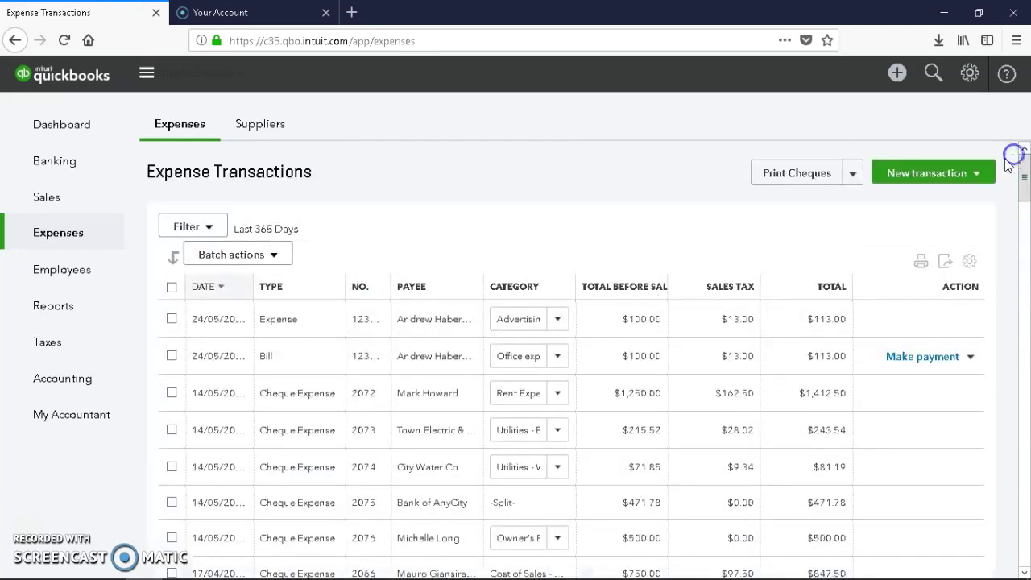
# Create a new bill from the expense transactions page.
pyautogui.click(974, 176)
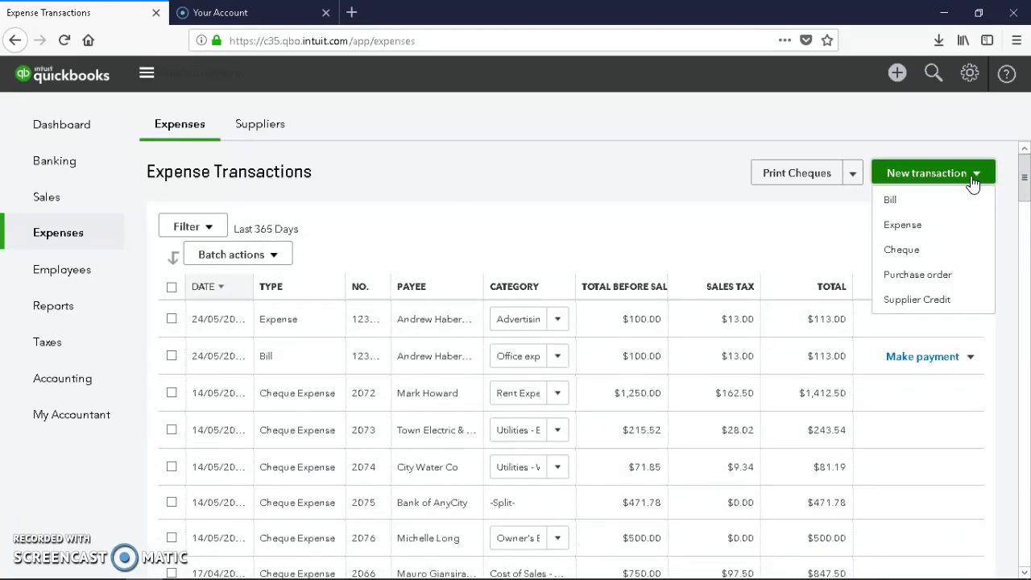
pyautogui.click(919, 203)
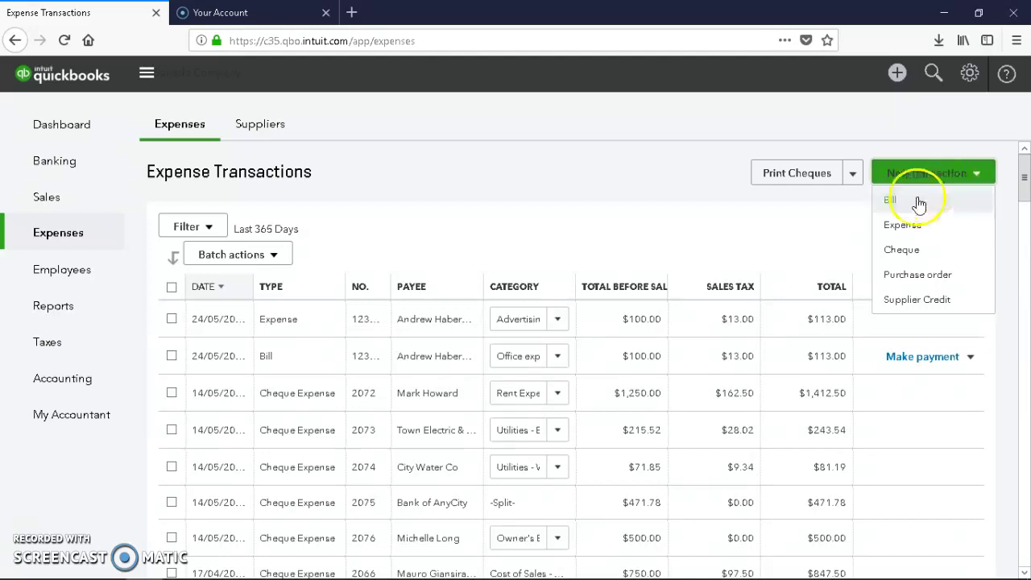
pyautogui.click(919, 202)
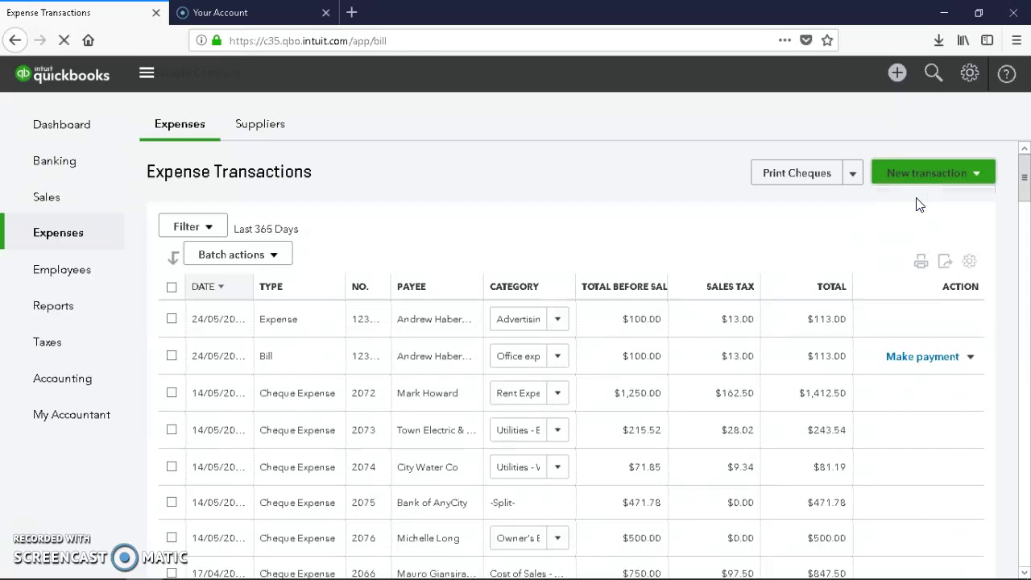
pyautogui.click(927, 219)
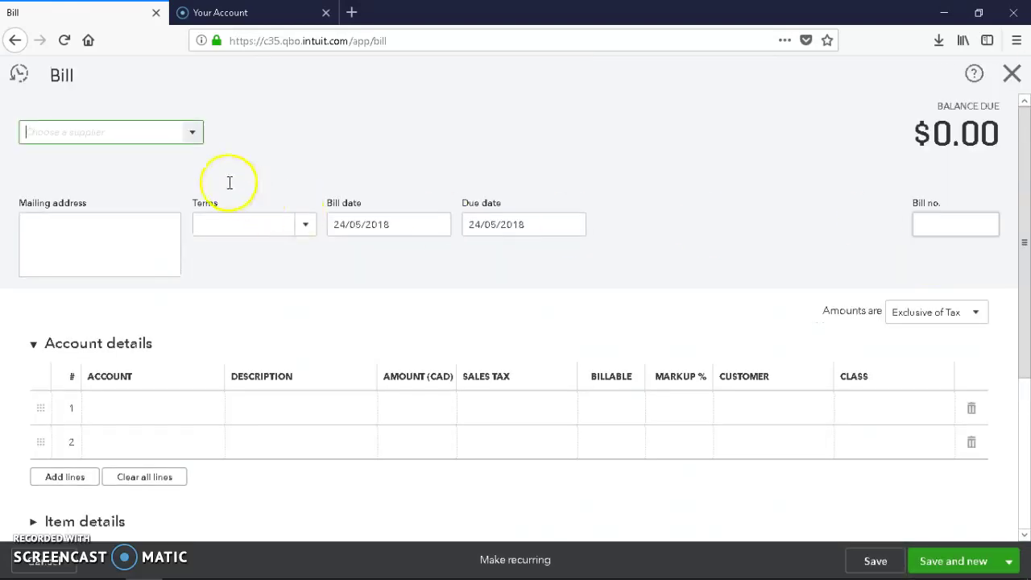
# Choose Hall's Promotional International as the bill's supplier and hide the suggested purchase order.
pyautogui.click(194, 133)
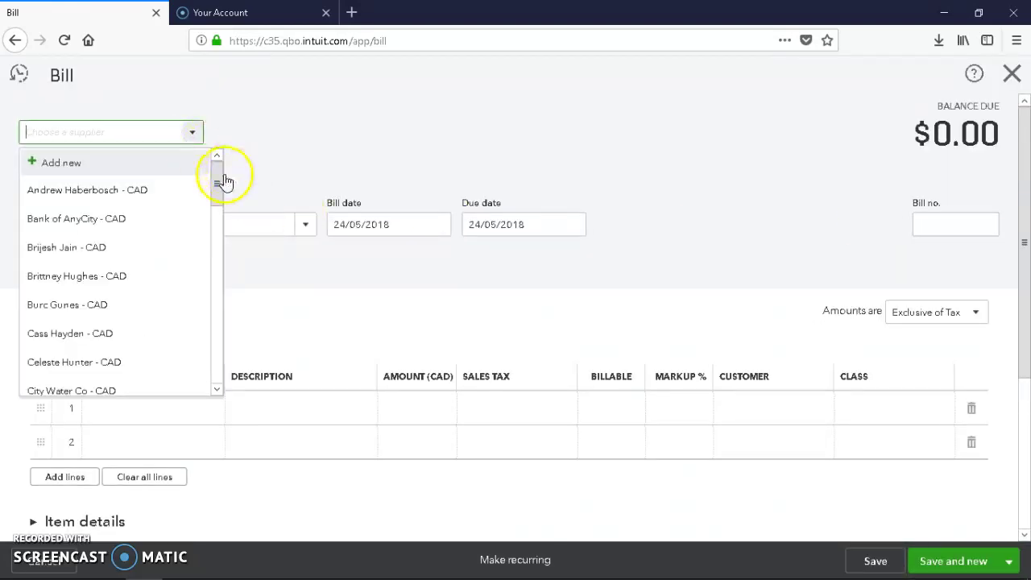
pyautogui.moveTo(218, 179); pyautogui.dragTo(218, 237)
pyautogui.click(163, 242)
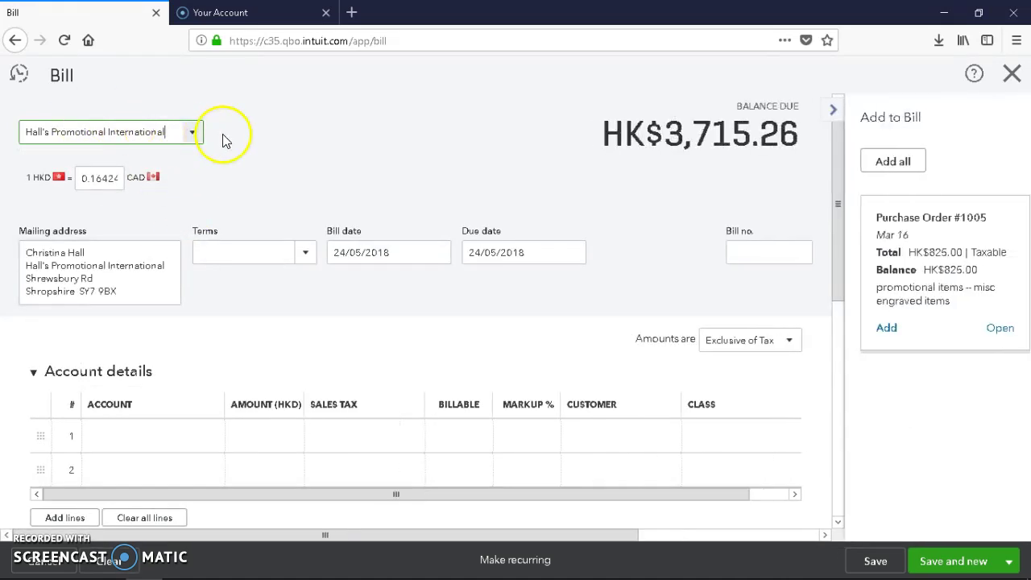
pyautogui.click(820, 108)
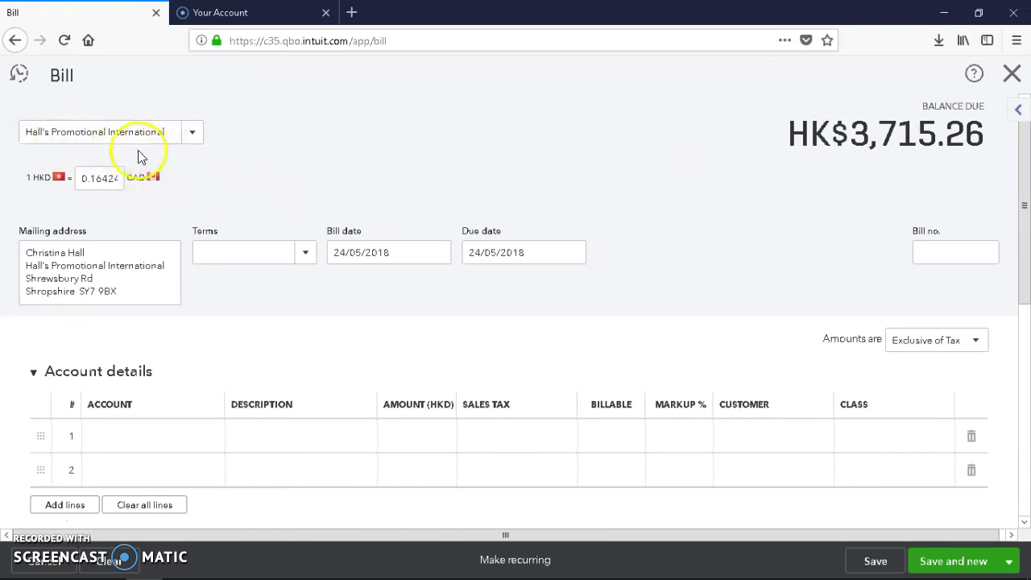
# Change the bill's supplier to an individual CAD supplier and prefill the bill with values from that contact's last bill.
pyautogui.click(193, 137)
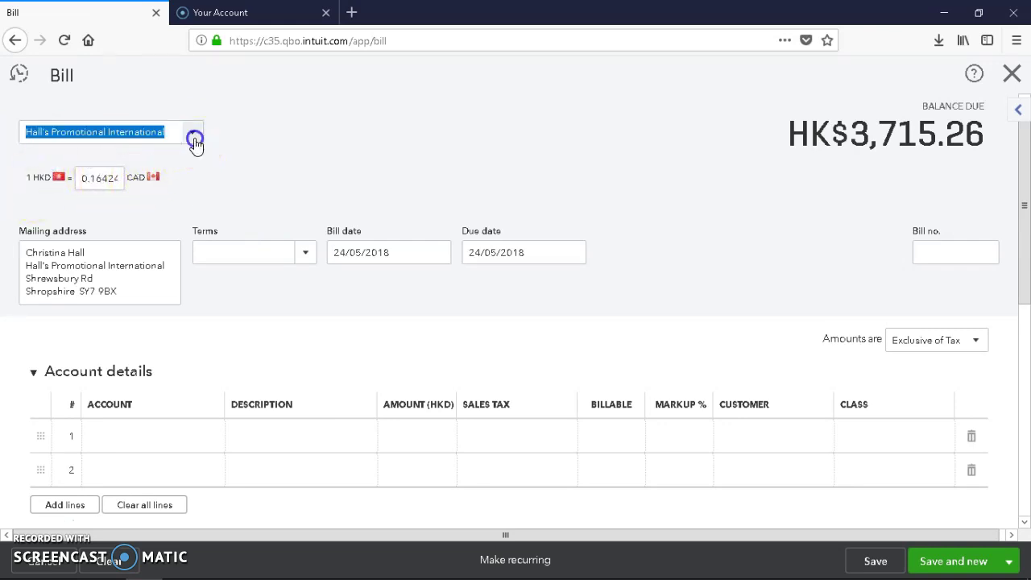
pyautogui.click(150, 281)
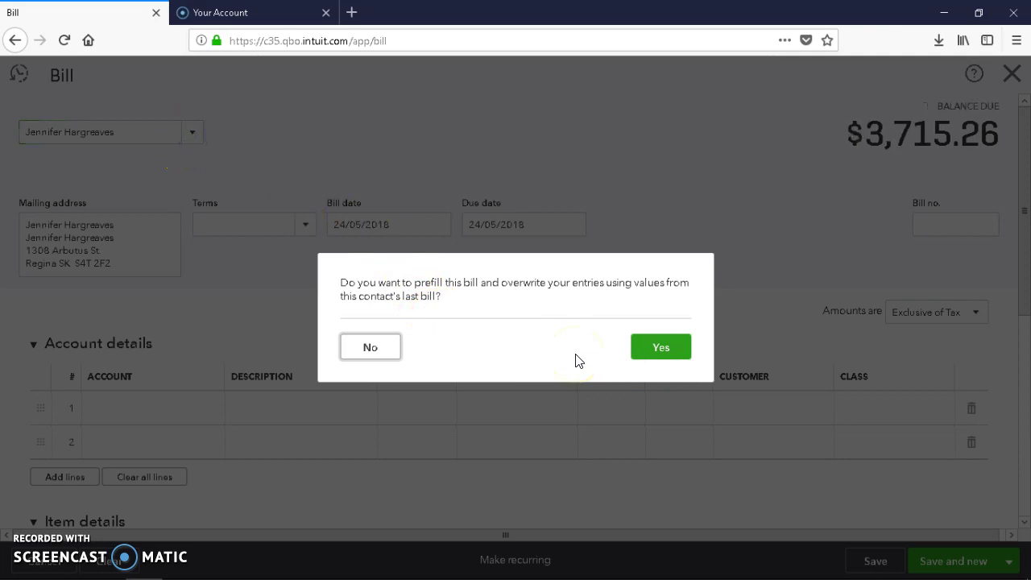
pyautogui.click(662, 354)
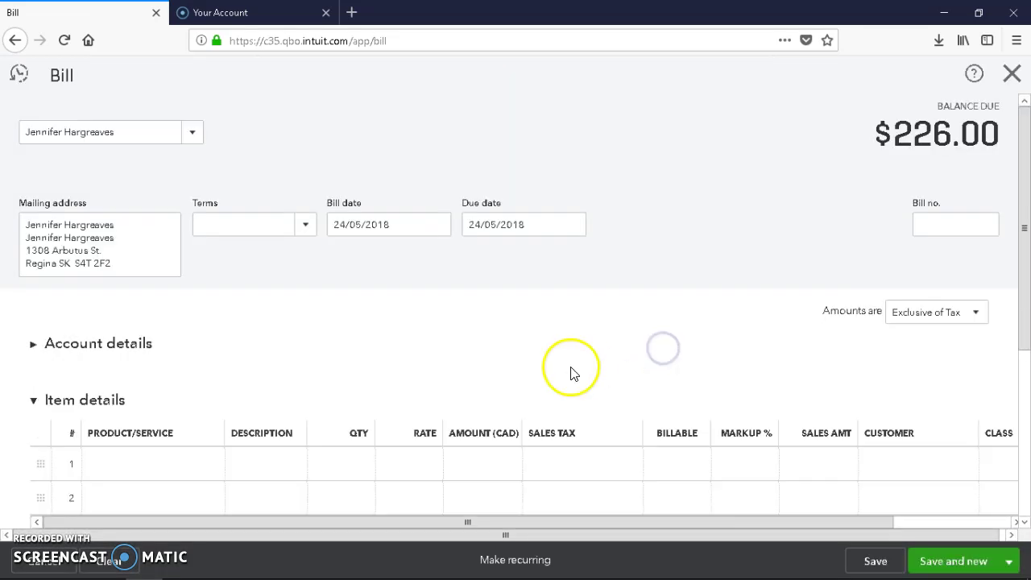
pyautogui.click(197, 134)
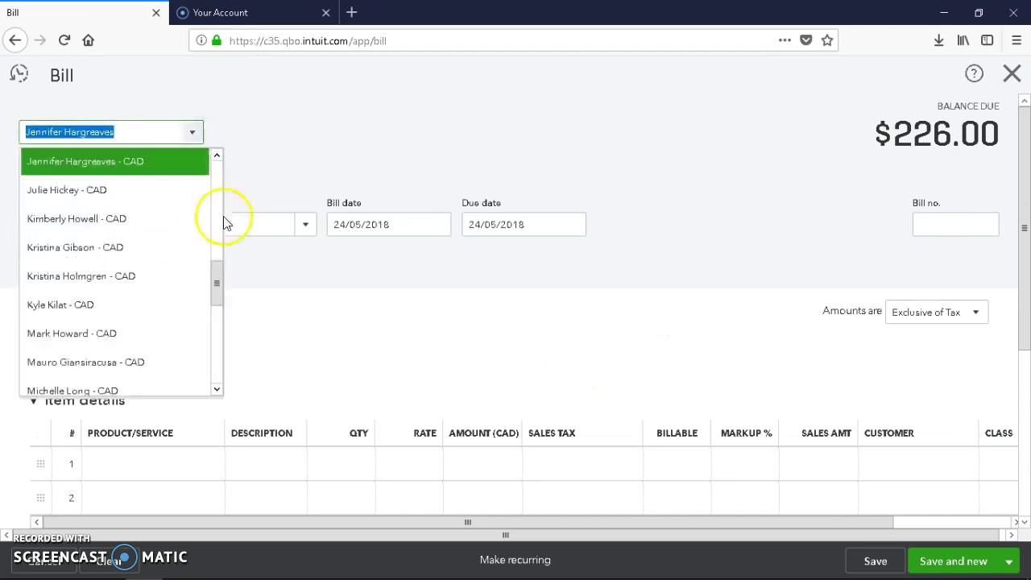
pyautogui.click(218, 279)
pyautogui.moveTo(217, 279); pyautogui.dragTo(223, 369)
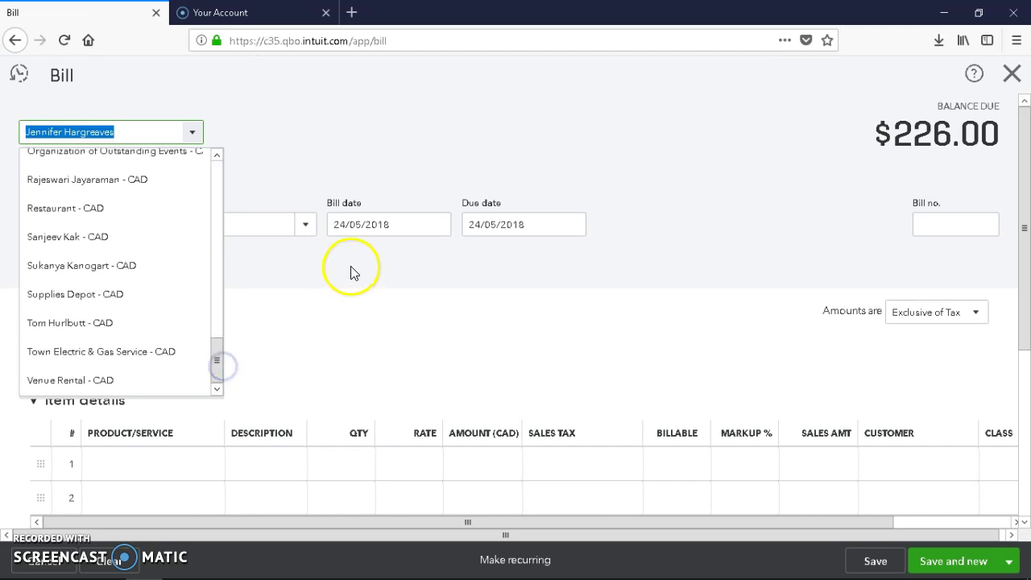
pyautogui.click(349, 269)
# Set the bill date to 11/03/2018.
pyautogui.click(438, 229)
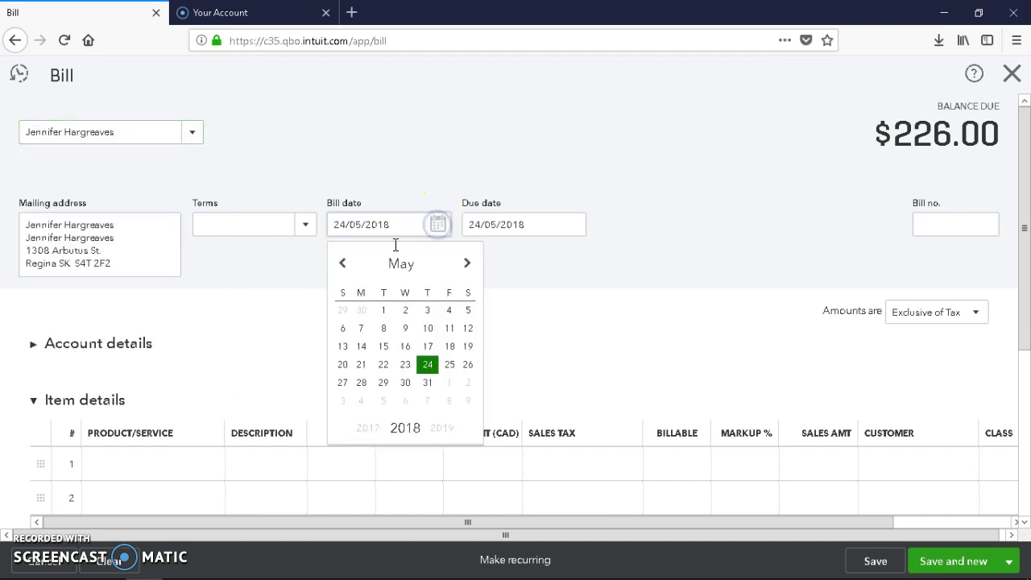
pyautogui.click(346, 263)
pyautogui.click(346, 266)
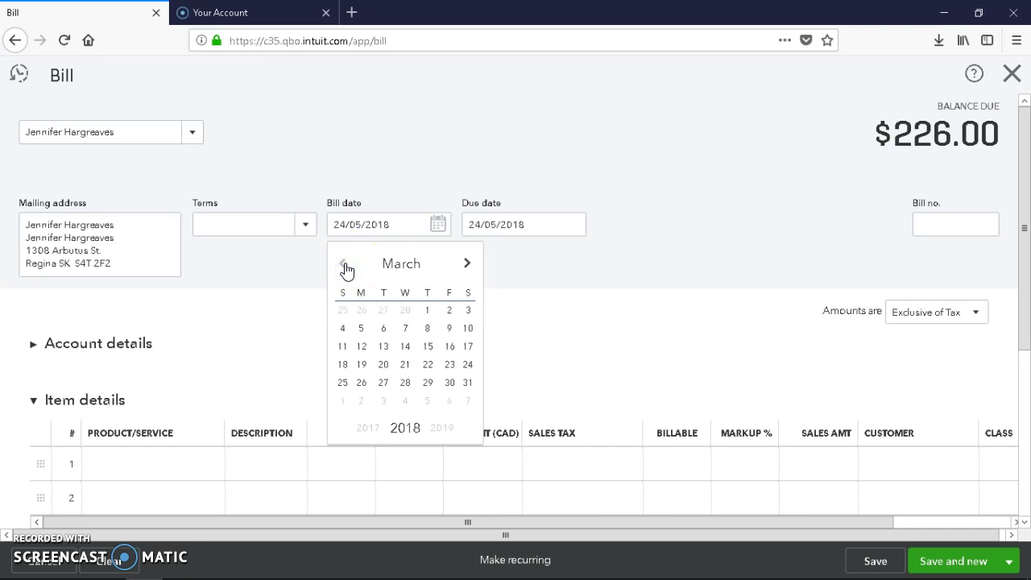
pyautogui.click(343, 346)
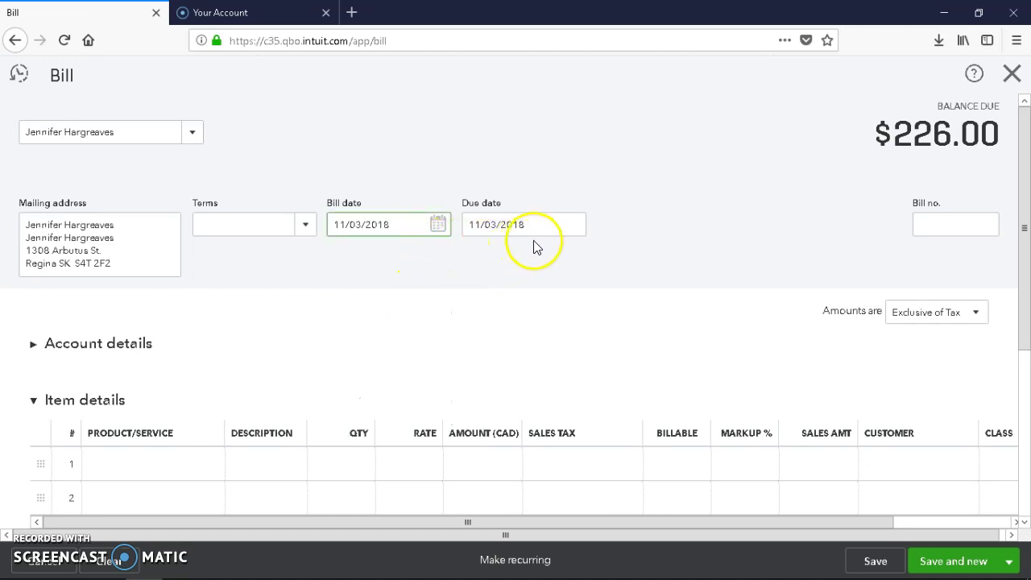
# Set the bill's terms to Net 15 and the bill date to 01/03/2018.
pyautogui.click(306, 224)
pyautogui.click(233, 309)
pyautogui.click(437, 224)
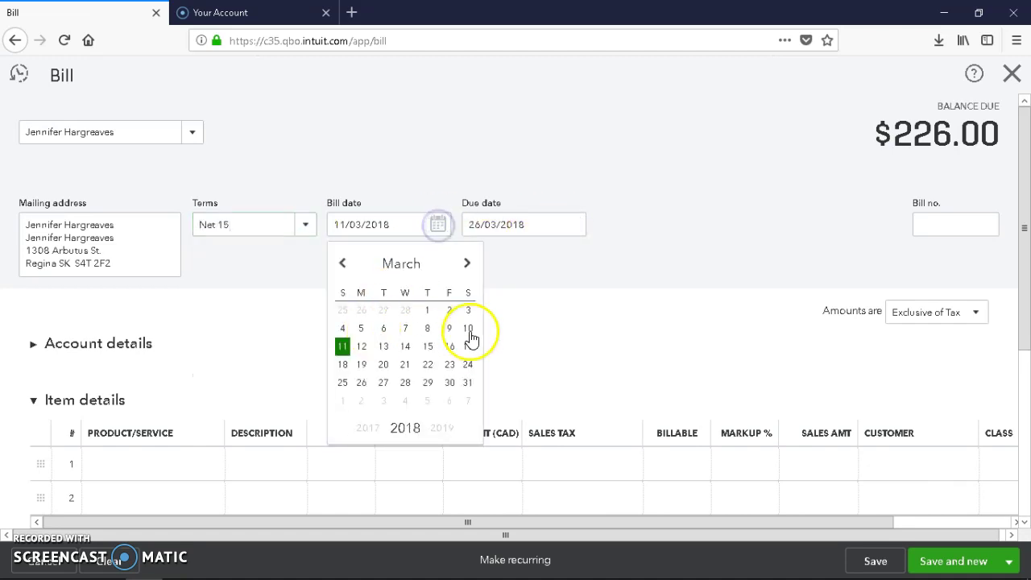
pyautogui.click(427, 311)
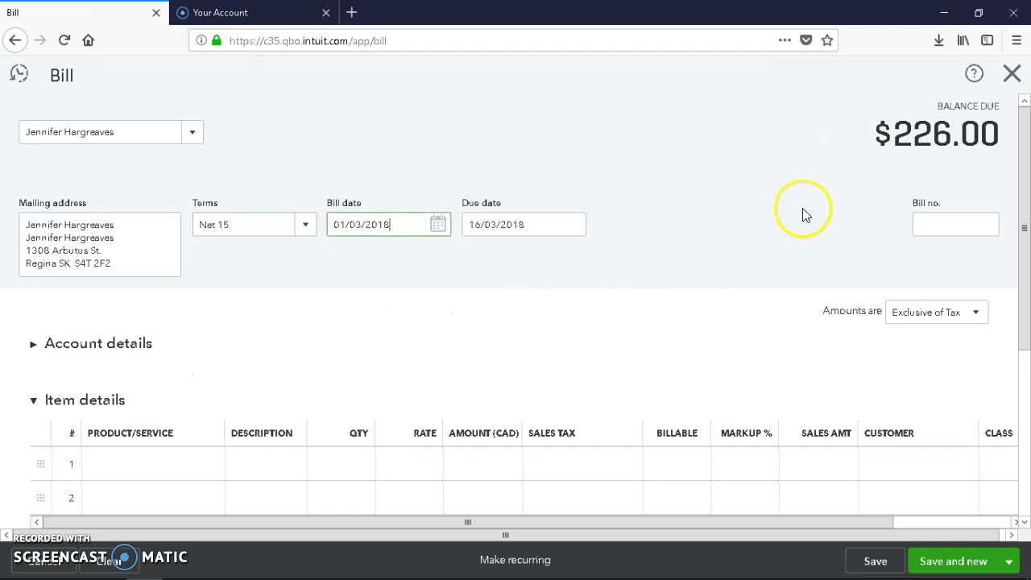
# Expand the bill's account details and set the first line's account to Office expenses.
pyautogui.scroll(-5, 529, 314)
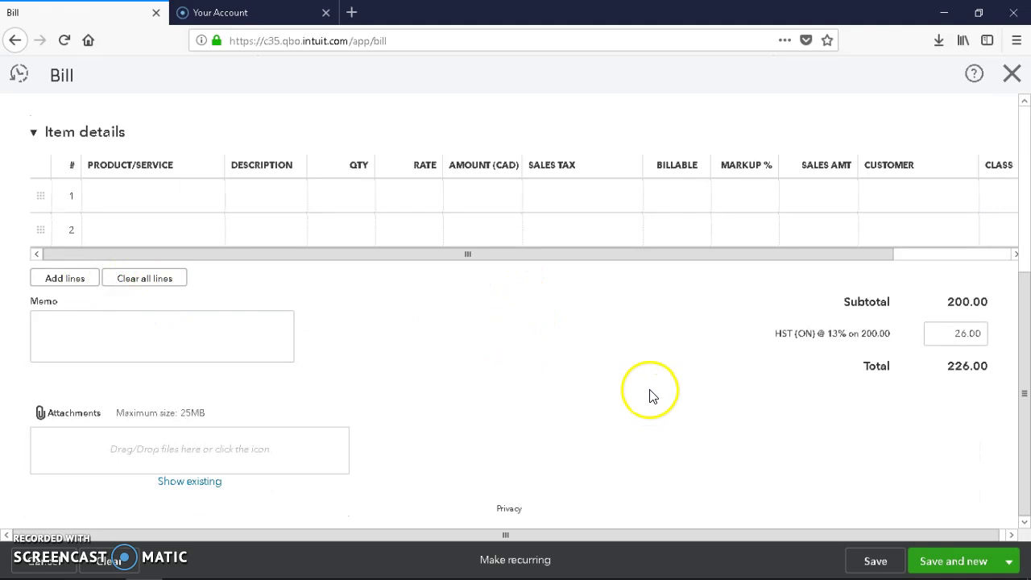
pyautogui.scroll(2, 657, 393)
pyautogui.moveTo(759, 333)
pyautogui.mouseDown()
pyautogui.moveTo(897, 332)
pyautogui.moveTo(767, 338)
pyautogui.mouseUp()
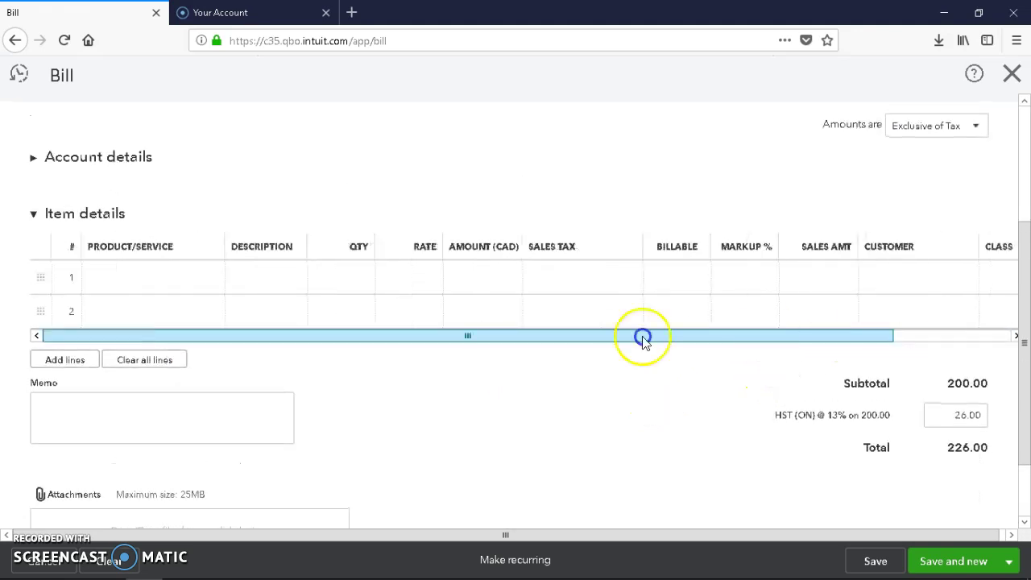
pyautogui.scroll(3, 437, 299)
pyautogui.click(33, 345)
pyautogui.scroll(-2, 266, 346)
pyautogui.click(206, 249)
pyautogui.click(211, 249)
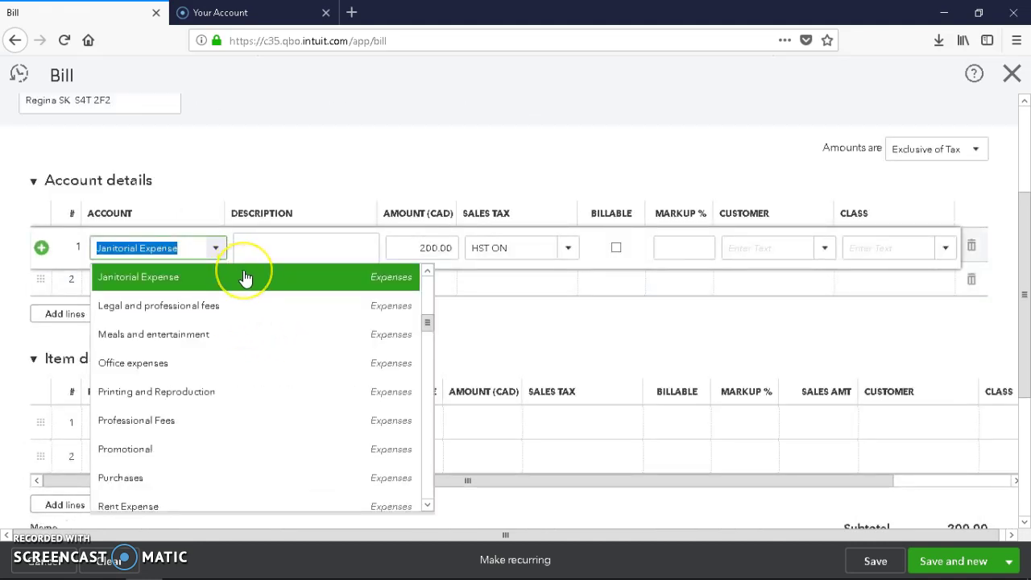
pyautogui.click(185, 364)
pyautogui.click(212, 244)
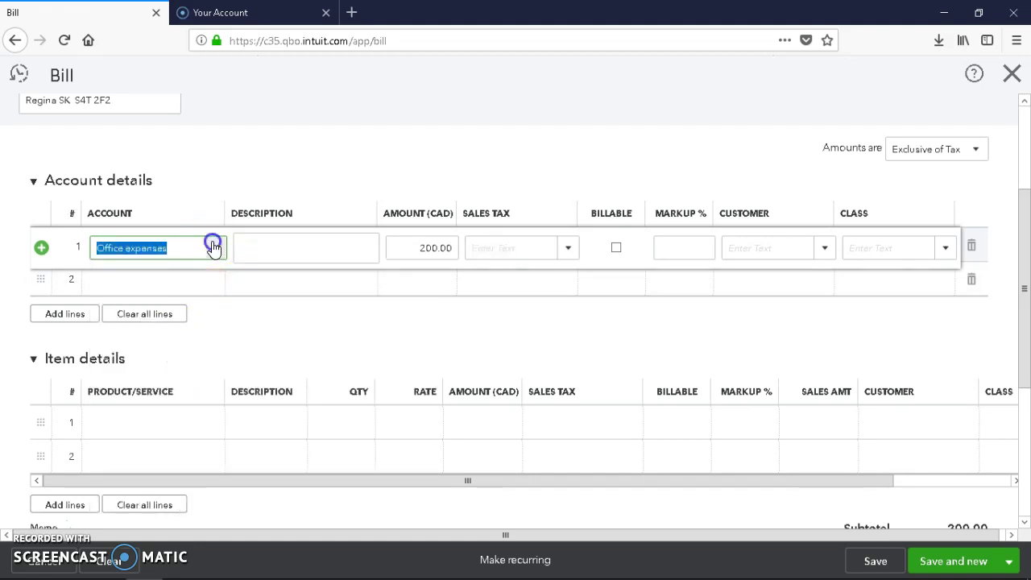
pyautogui.moveTo(428, 330)
pyautogui.mouseDown()
pyautogui.moveTo(426, 317)
pyautogui.moveTo(426, 389)
pyautogui.moveTo(419, 322)
pyautogui.mouseUp()
pyautogui.click(161, 408)
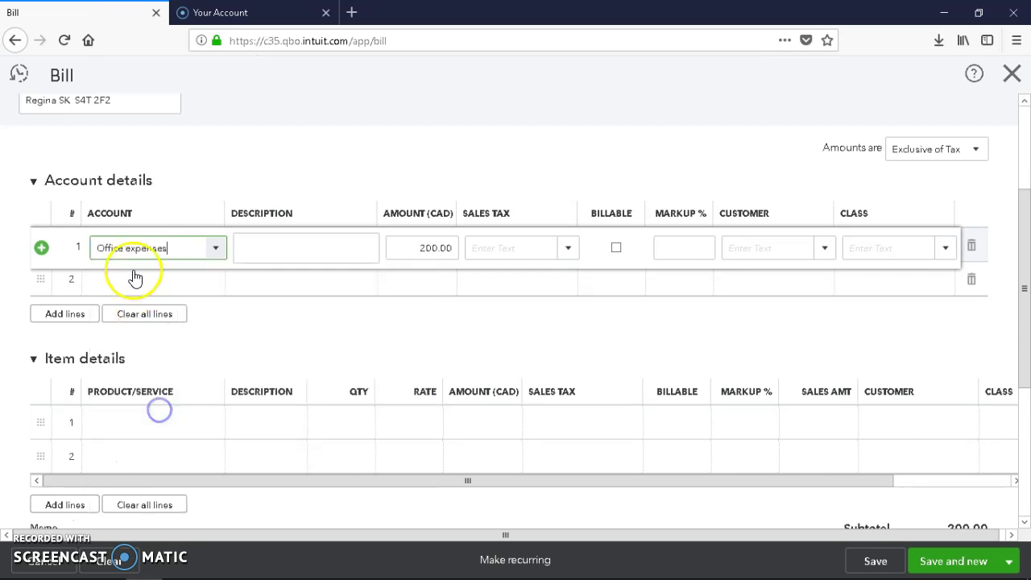
# Set the amount of the Office expenses line to 10.00 and keep the account details expanded.
pyautogui.click(437, 248)
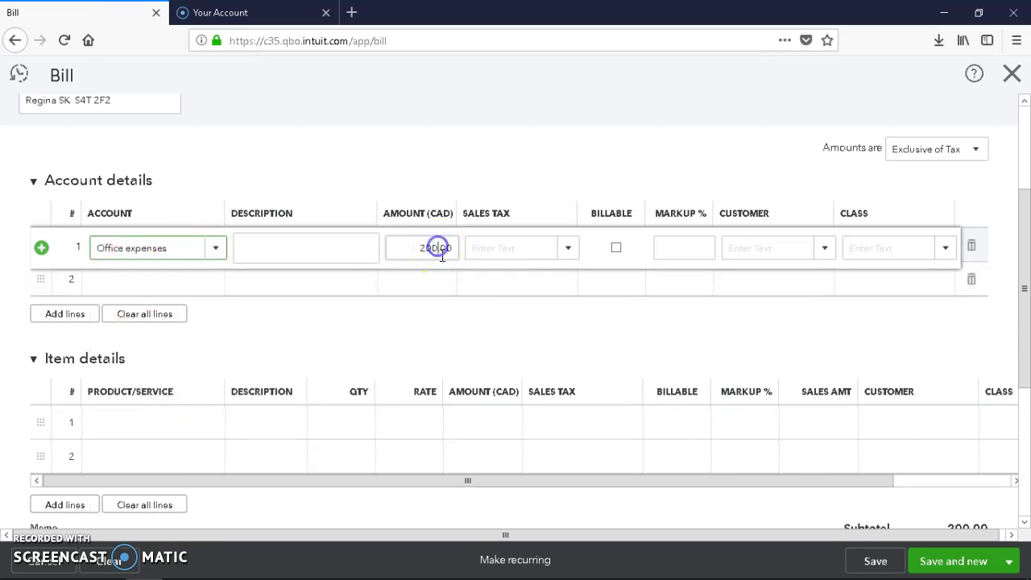
pyautogui.write('10')
pyautogui.click(501, 168)
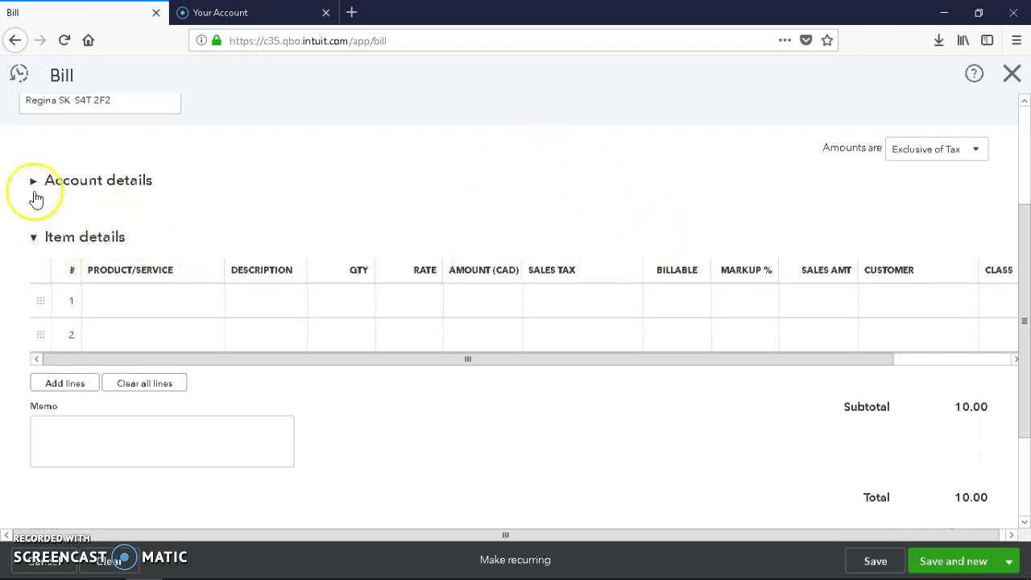
pyautogui.click(33, 179)
pyautogui.scroll(2, 668, 282)
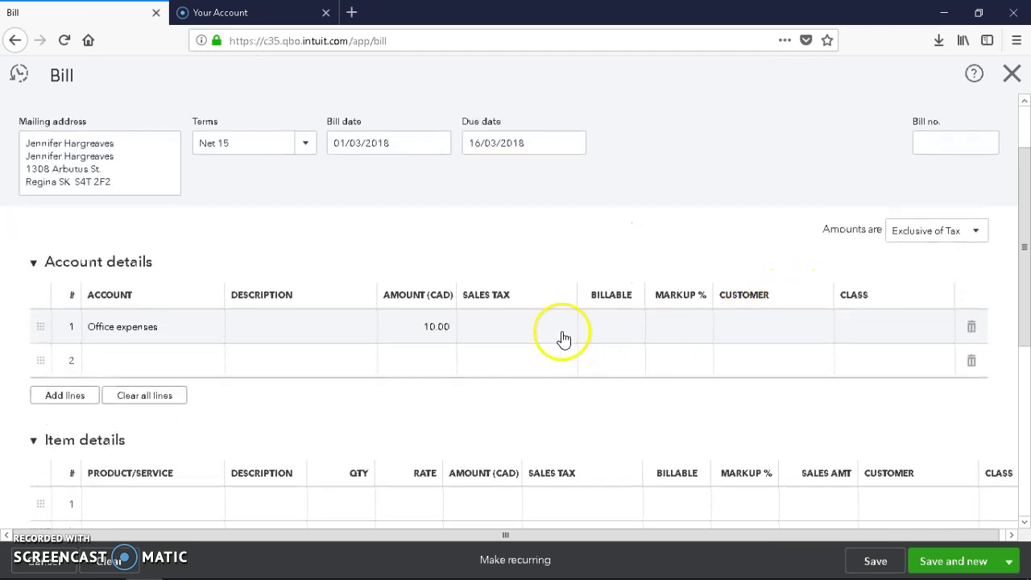
# Apply the HST ON (13%) sales tax to the Office expenses line and make the bill's amounts Inclusive of Tax.
pyautogui.click(554, 328)
pyautogui.click(570, 333)
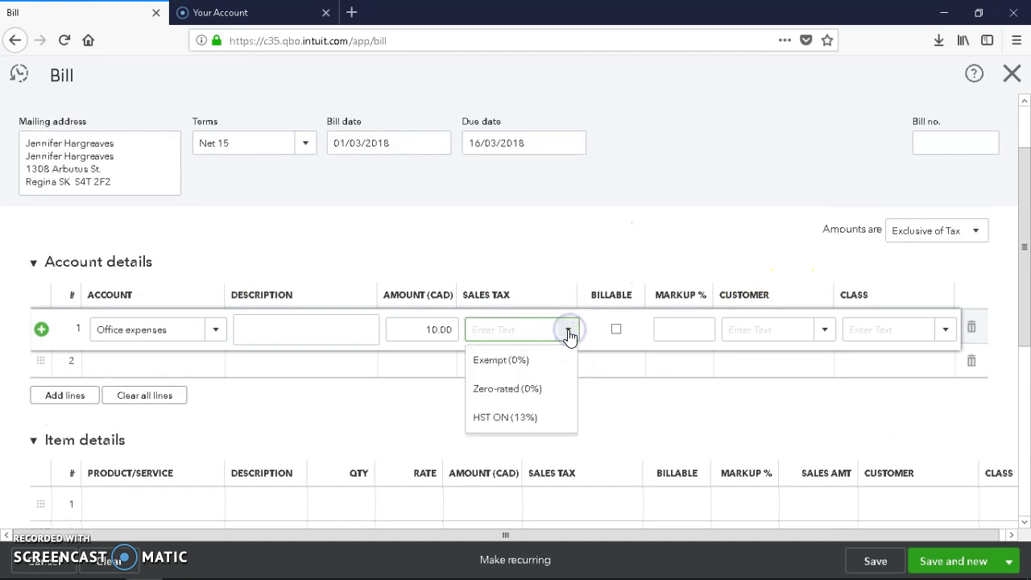
pyautogui.click(520, 419)
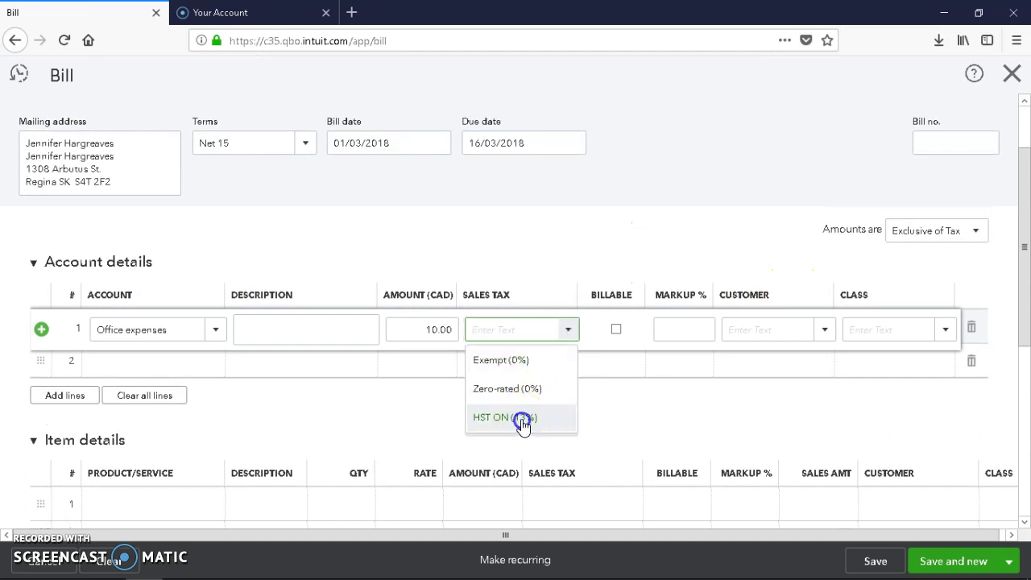
pyautogui.click(975, 232)
pyautogui.click(927, 283)
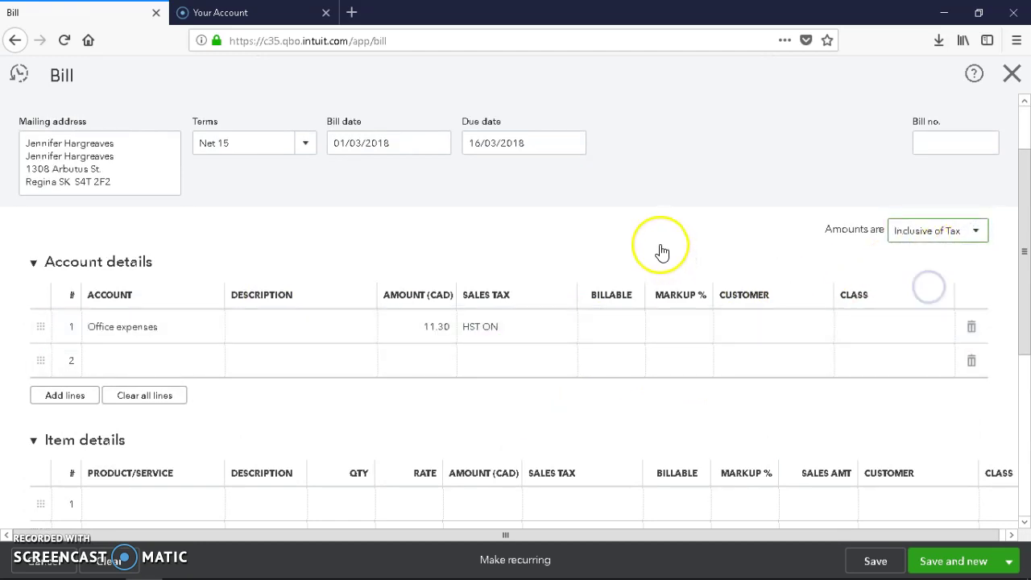
# Set the Office expenses line's amount to 10.00, collapse the item details and expand the account details.
pyautogui.click(437, 327)
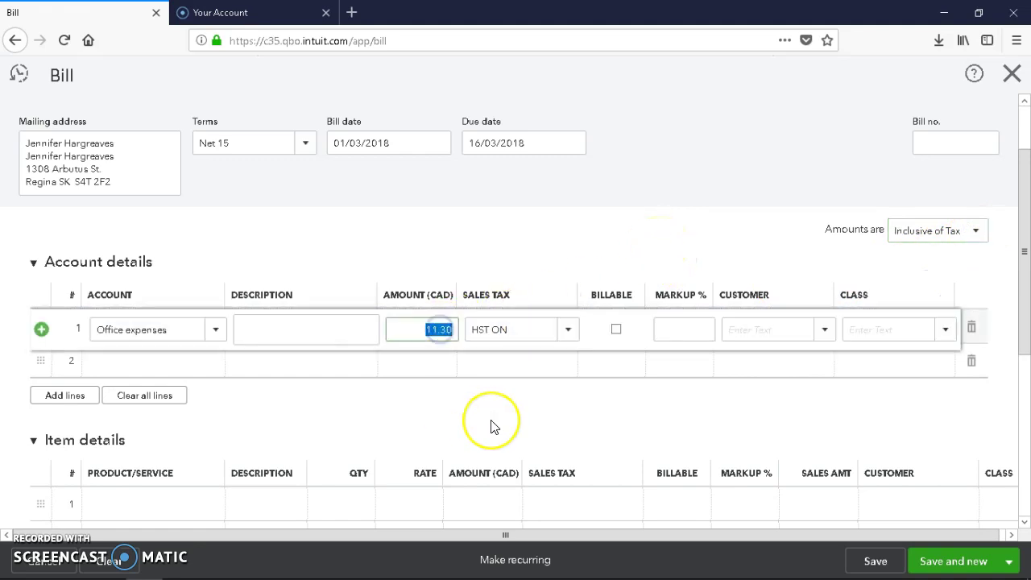
pyautogui.write('10')
pyautogui.click(749, 262)
pyautogui.scroll(-3, 752, 265)
pyautogui.scroll(2, 756, 265)
pyautogui.scroll(3, 753, 265)
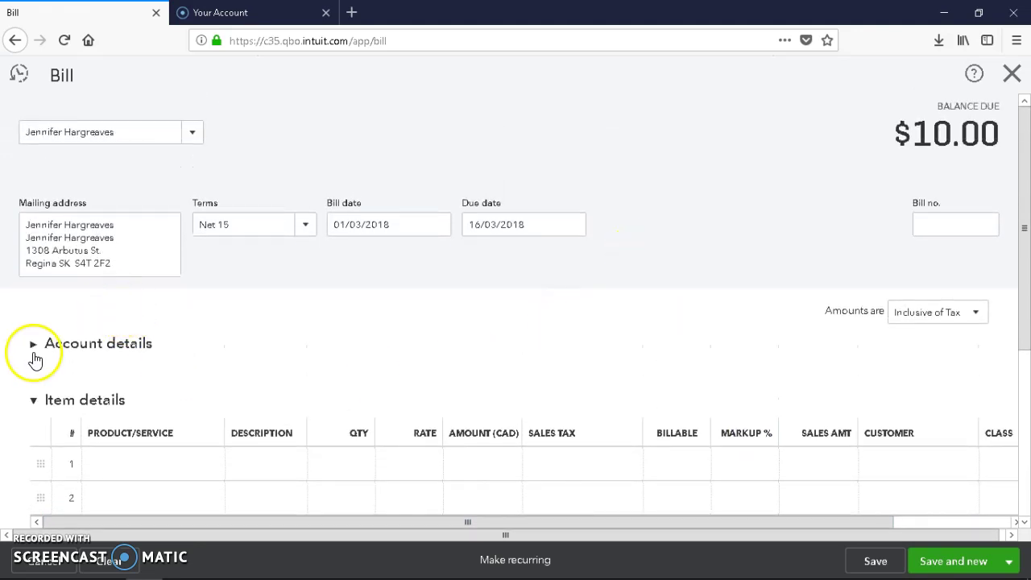
pyautogui.click(33, 400)
pyautogui.click(33, 344)
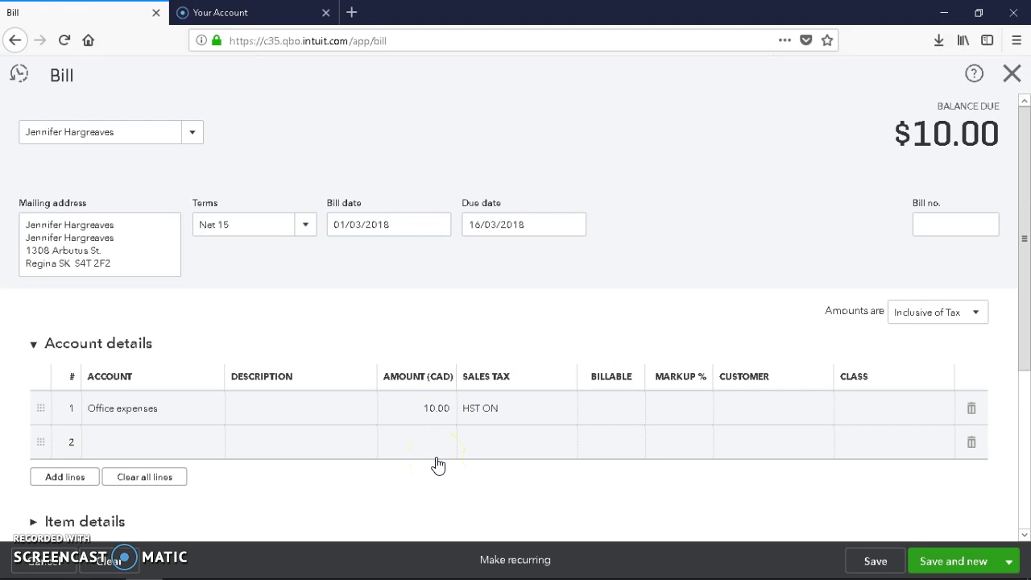
# Enter 123456 as the bill number and review the available tax treatments for the bill's amounts.
pyautogui.click(928, 225)
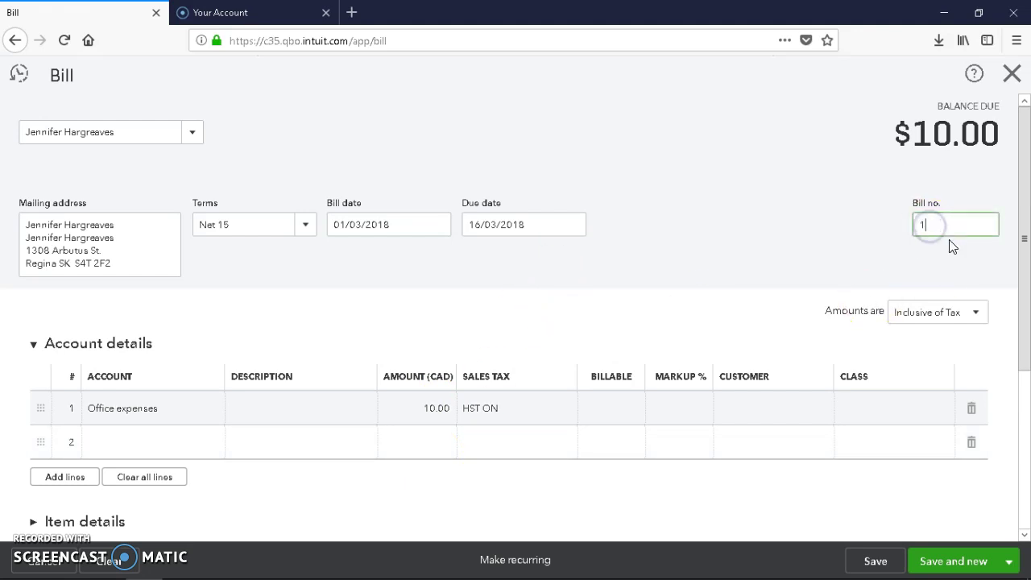
pyautogui.click(976, 317)
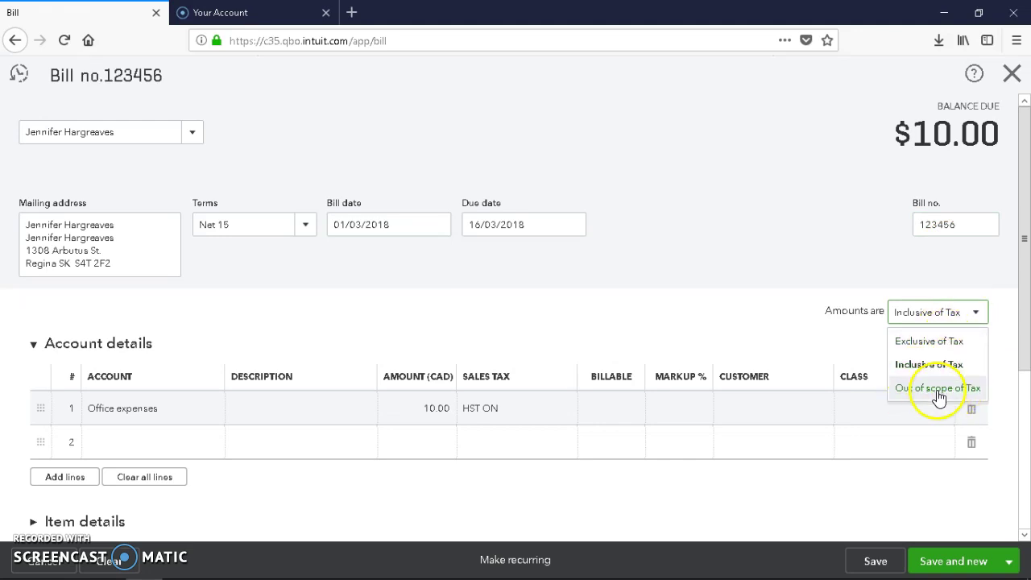
pyautogui.click(717, 317)
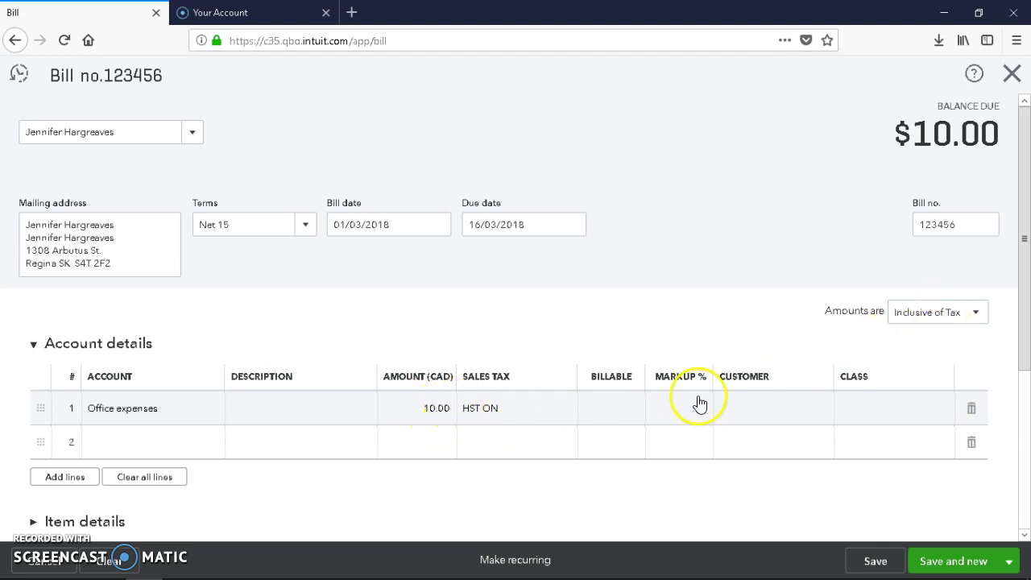
# Check the bill's subtotal, included HST and total, and save and close the bill.
pyautogui.scroll(-2, 699, 403)
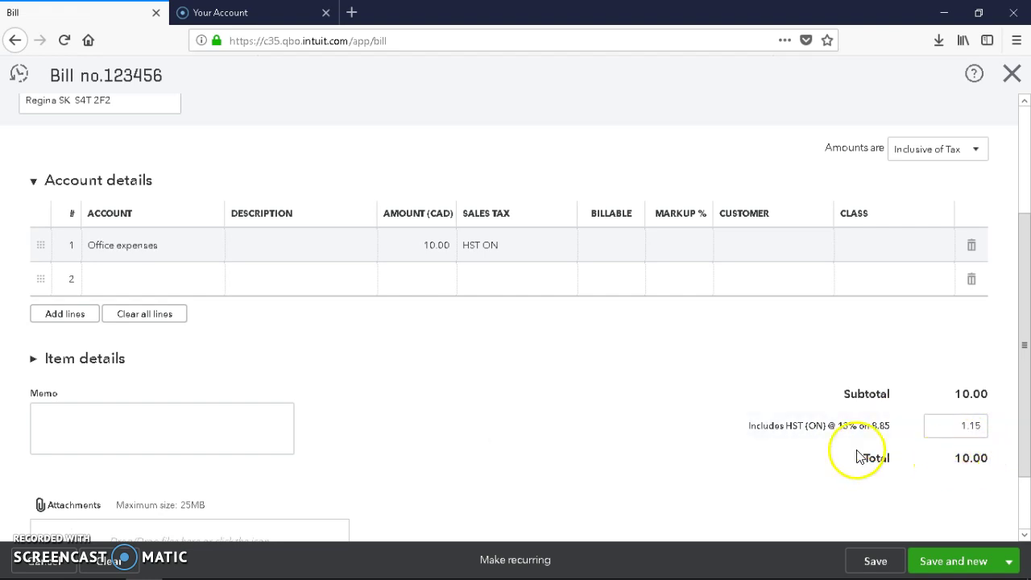
pyautogui.scroll(-2, 420, 414)
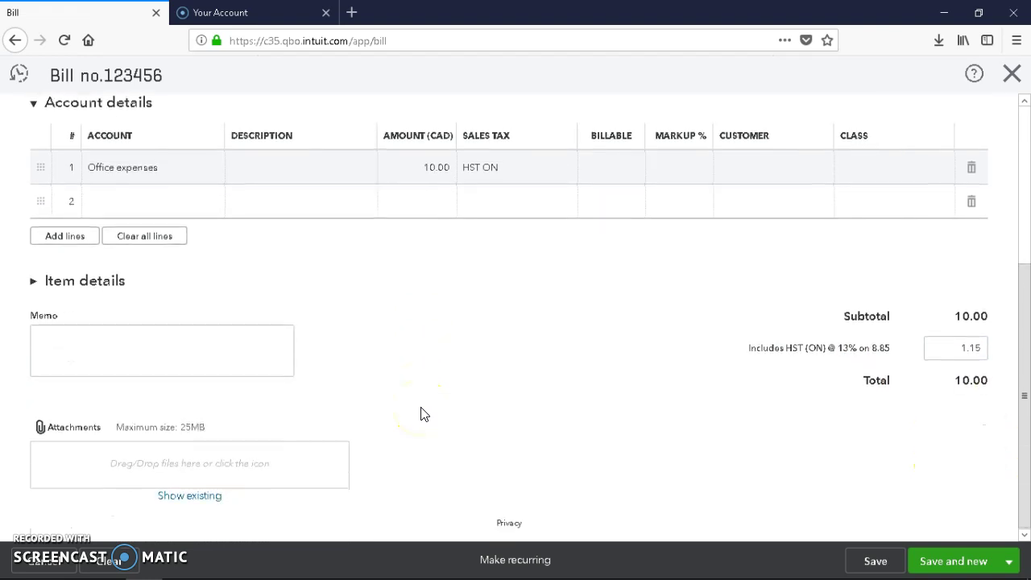
pyautogui.scroll(6, 536, 417)
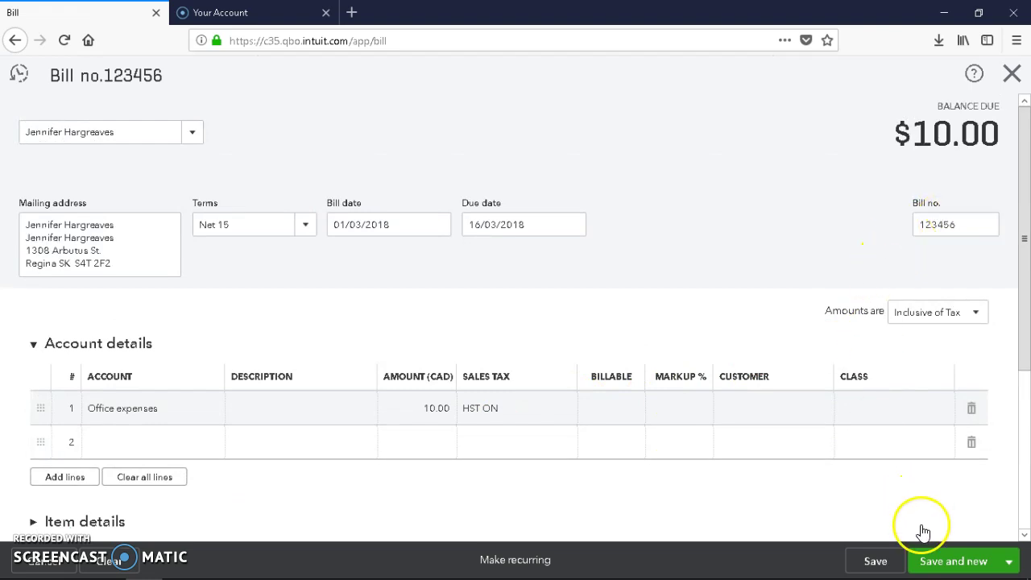
pyautogui.click(896, 561)
pyautogui.click(1008, 561)
pyautogui.click(936, 533)
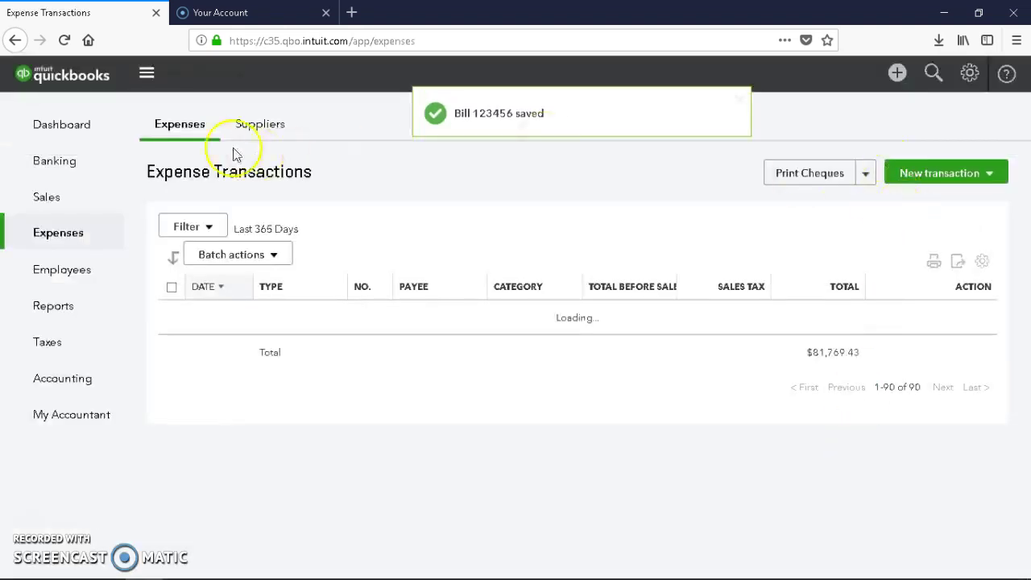
# Return to the bank transactions awaiting review and locate the Email Service transaction dated 11/03/2018.
pyautogui.click(52, 167)
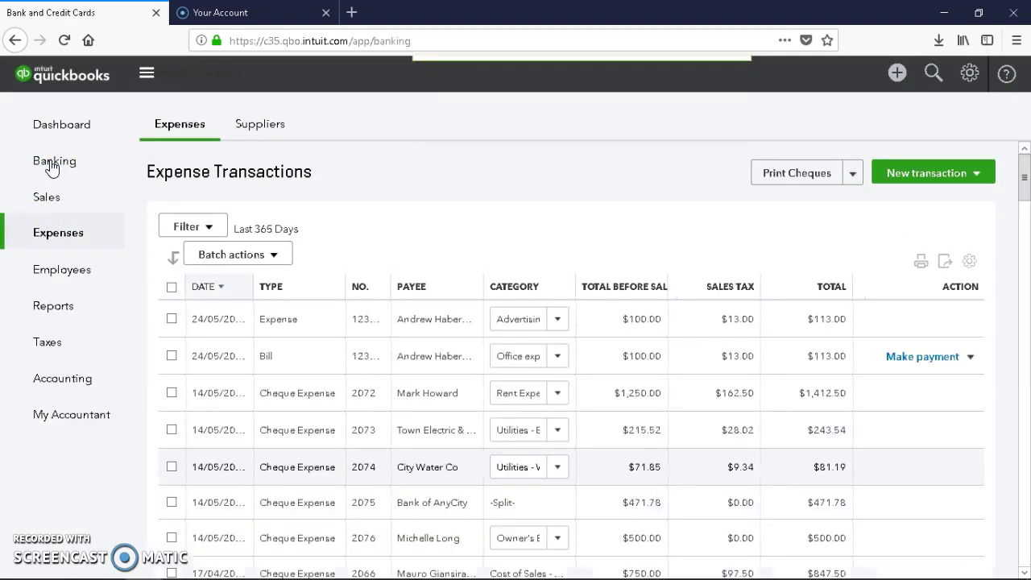
pyautogui.scroll(-5, 340, 391)
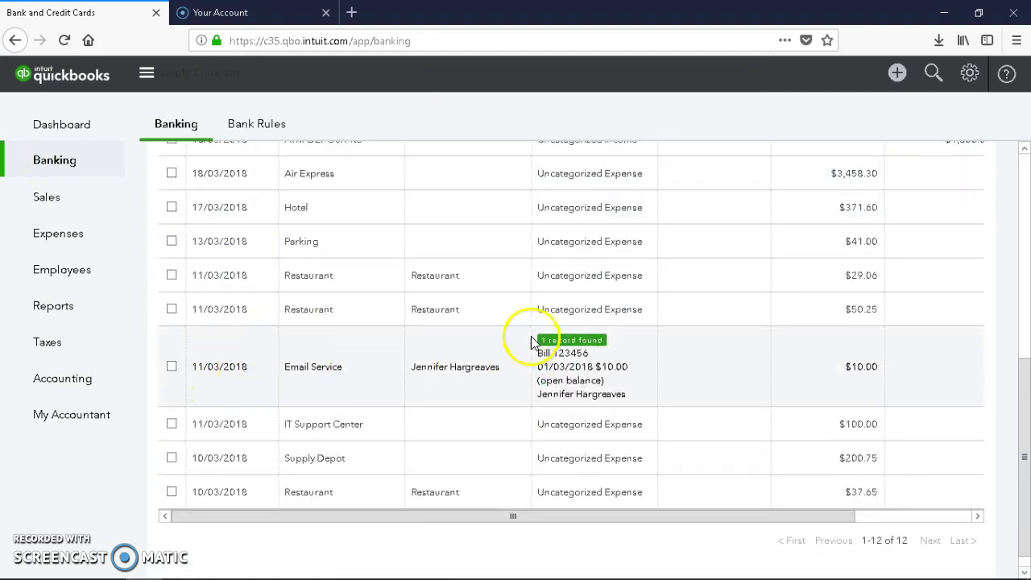
pyautogui.scroll(-3, 593, 375)
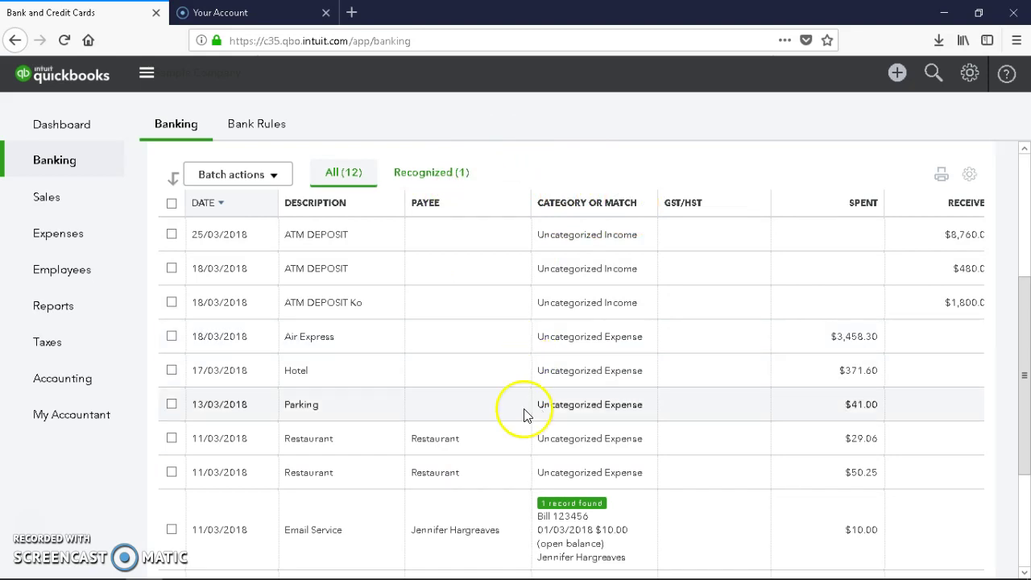
pyautogui.scroll(-1, 525, 404)
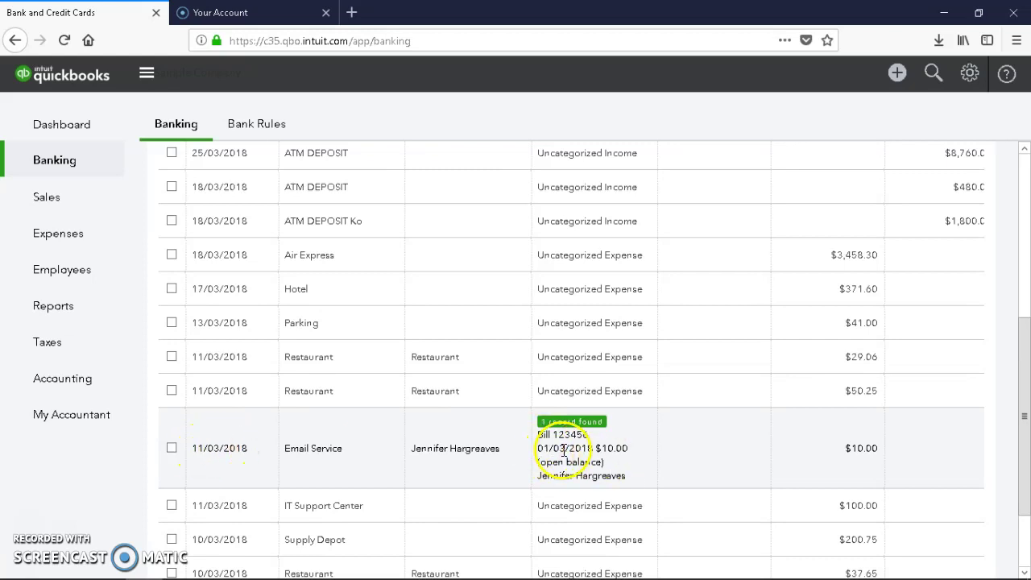
# Expand the $10.00 Email Service transaction and match it to Bill 123456.
pyautogui.click(833, 434)
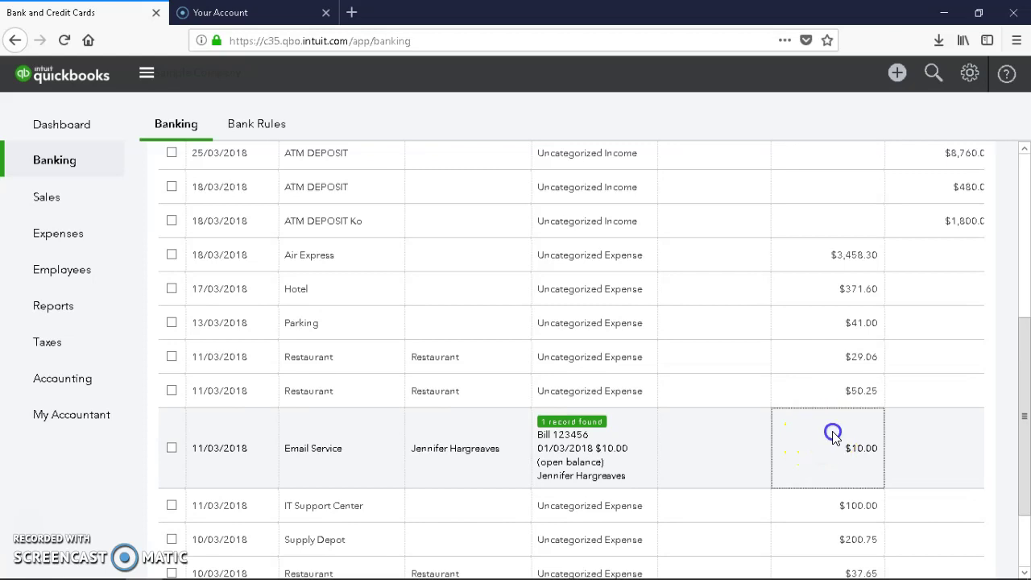
pyautogui.scroll(-2, 724, 438)
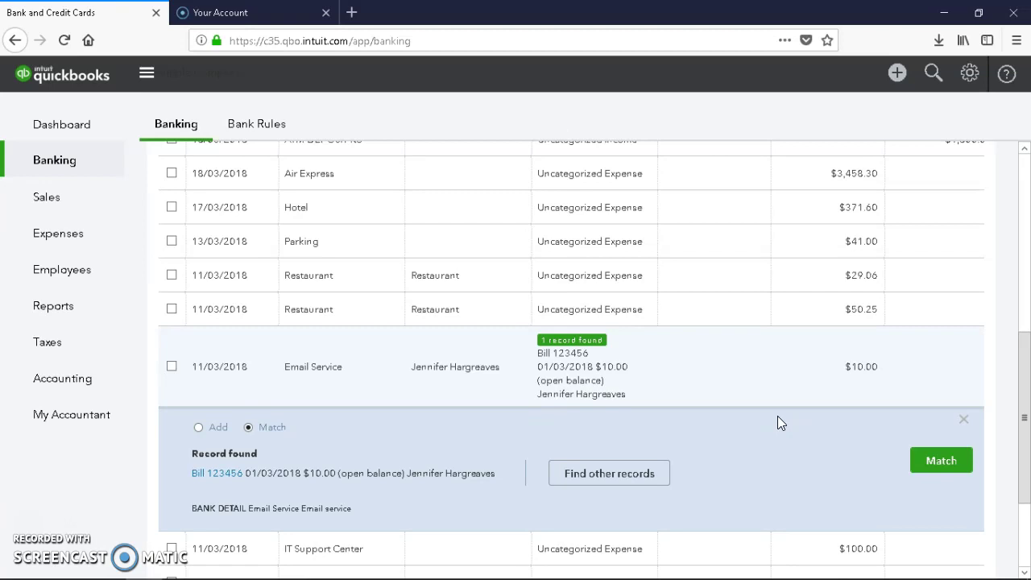
pyautogui.click(941, 461)
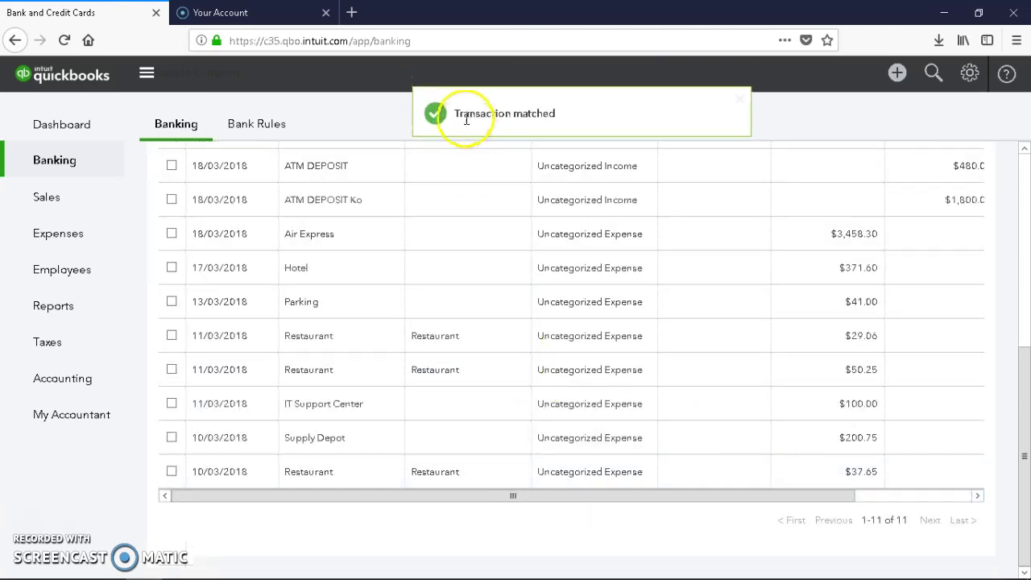
pyautogui.scroll(5, 587, 212)
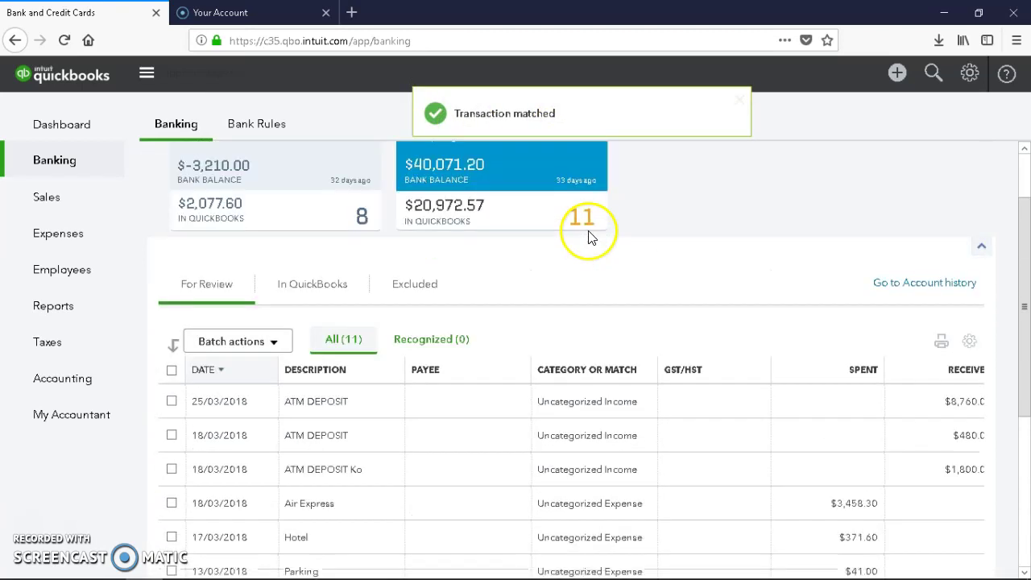